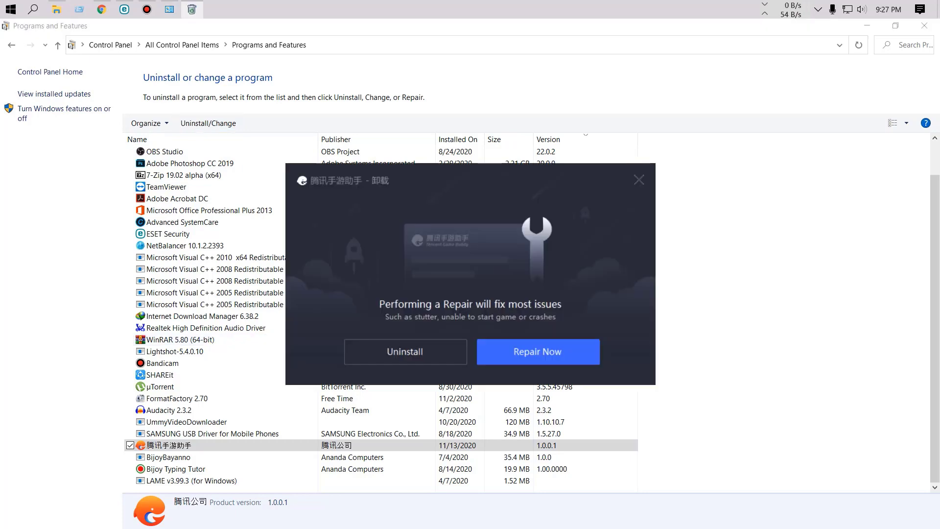
- Uninstall the Tencent Gameloop emulator (腾讯手游助手), finish its uninstaller, and close the browser page it opens
{"action": "left_click", "coordinate": [404, 351]}
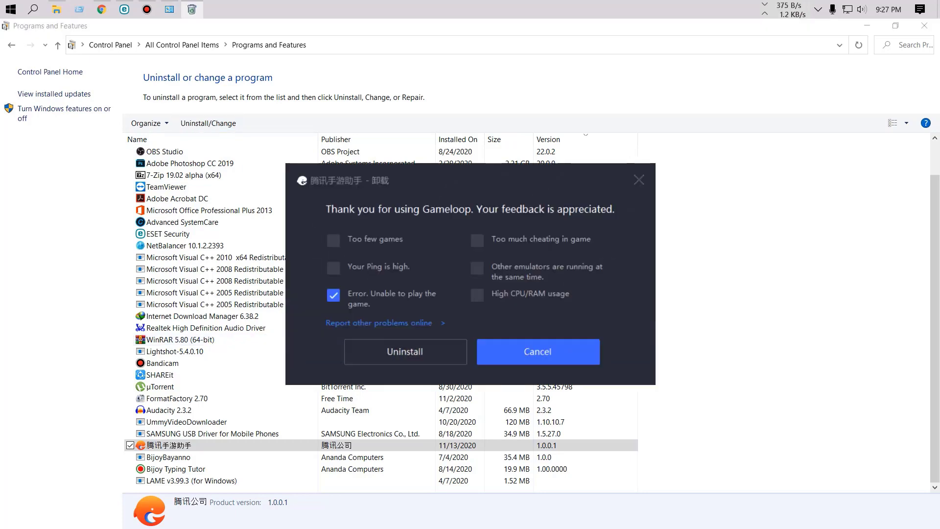
{"action": "left_click", "coordinate": [404, 352]}
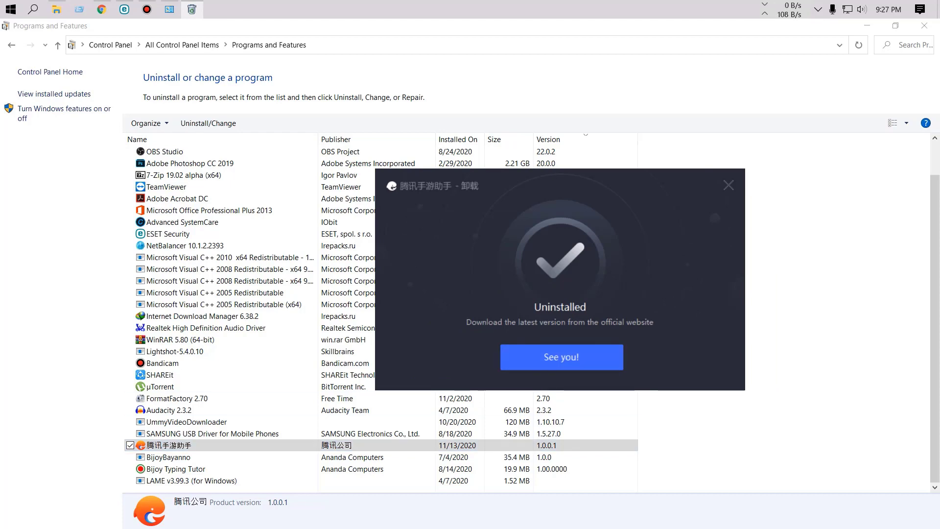
{"action": "left_click", "coordinate": [562, 357]}
{"action": "right_click", "coordinate": [752, 211]}
{"action": "left_click", "coordinate": [781, 259]}
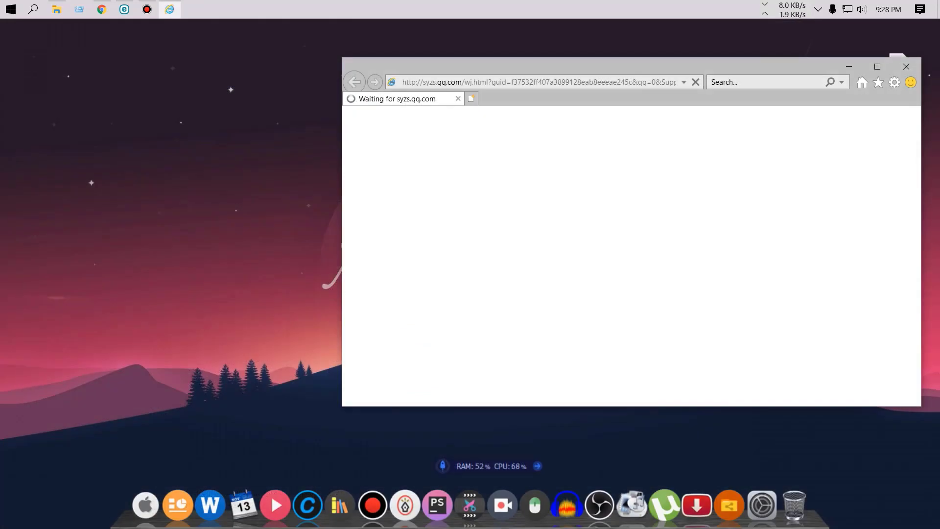
{"action": "left_click", "coordinate": [905, 67]}
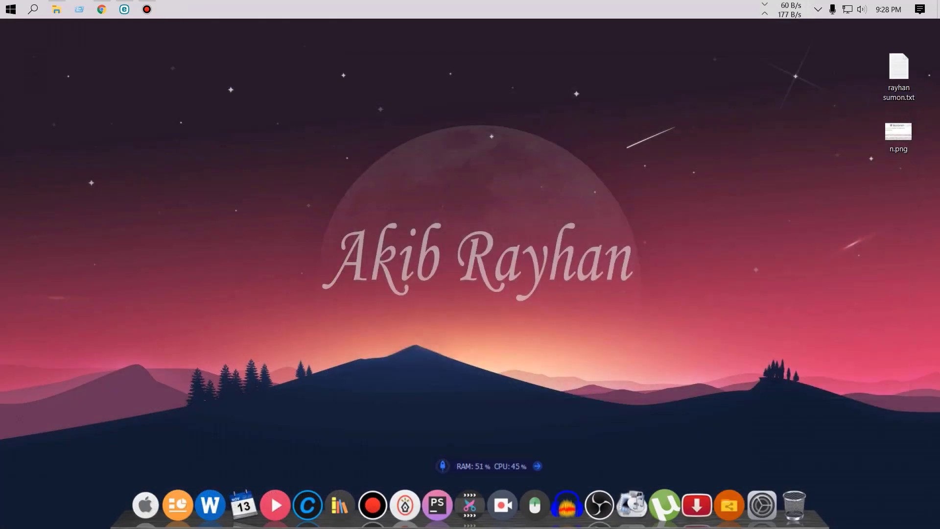
- Delete the Program Files and Temp folders from the AUDIOS (E:) drive
{"action": "left_click", "coordinate": [145, 505]}
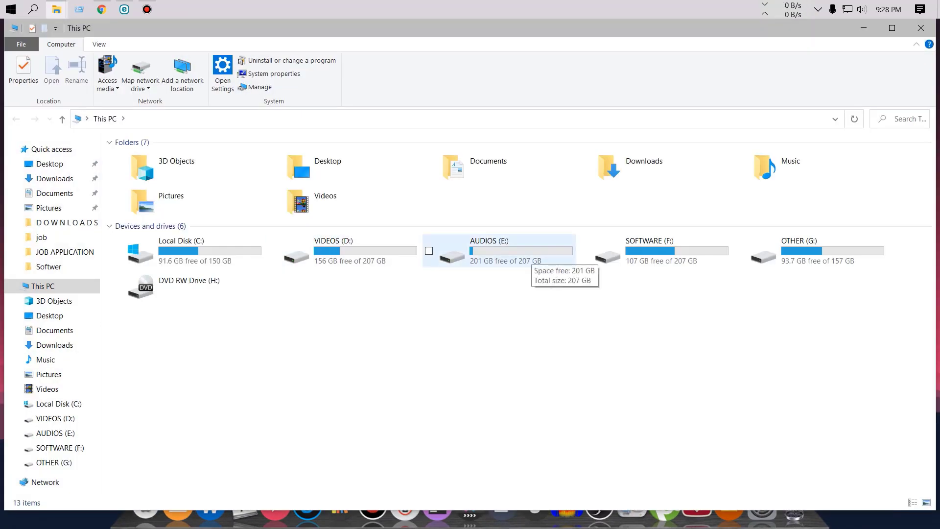
{"action": "double_click", "coordinate": [490, 250]}
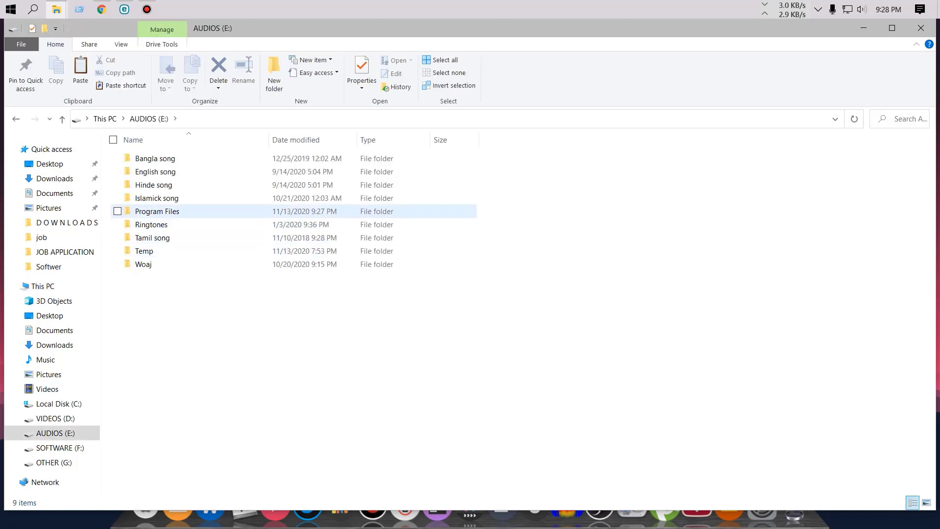
{"action": "left_click", "coordinate": [157, 211]}
{"action": "left_click", "coordinate": [144, 251], "text": "ctrl"}
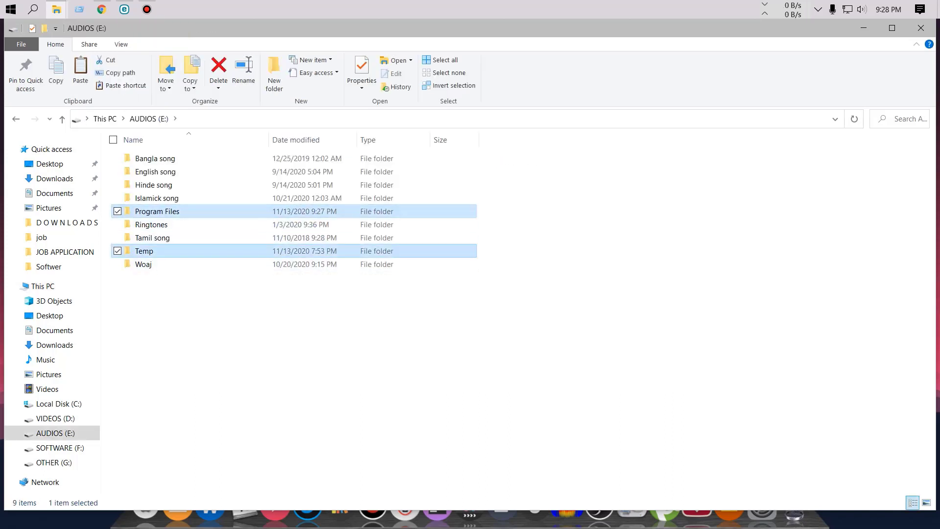
{"action": "key", "text": "shift+Delete"}
{"action": "key", "text": "Return"}
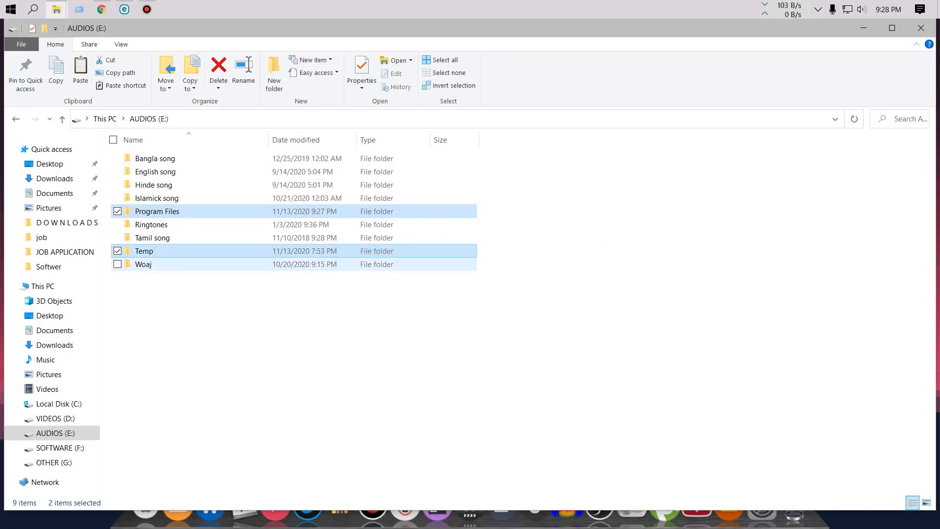
{"action": "key", "text": "Delete"}
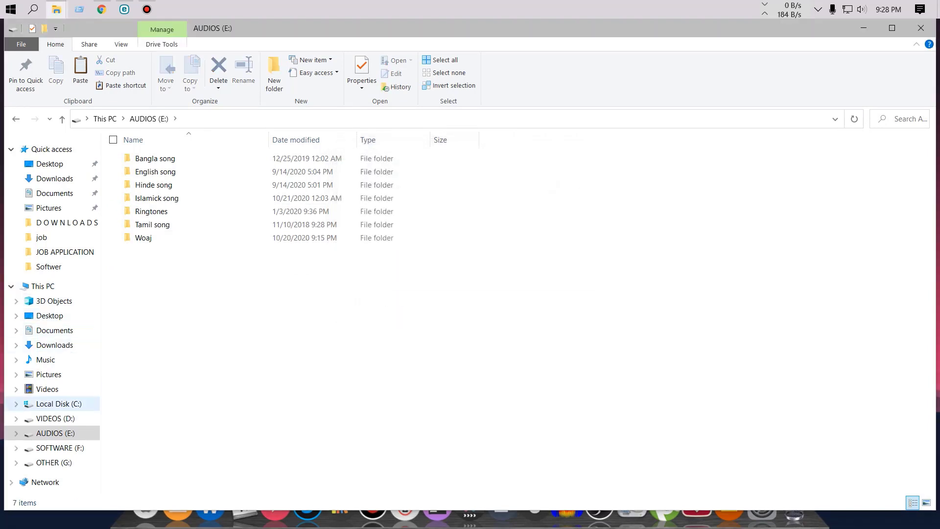
- Permanently delete the aow_drv.log file from the root of Local Disk (C:)
{"action": "left_click", "coordinate": [59, 404]}
{"action": "left_click", "coordinate": [154, 250]}
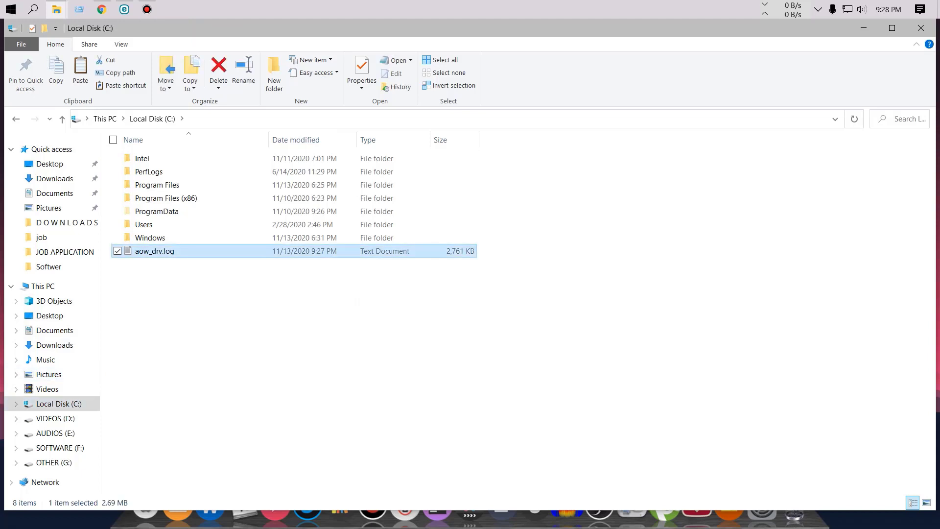
{"action": "key", "text": "shift+Delete"}
{"action": "key", "text": "Return"}
{"action": "key", "text": "Return"}
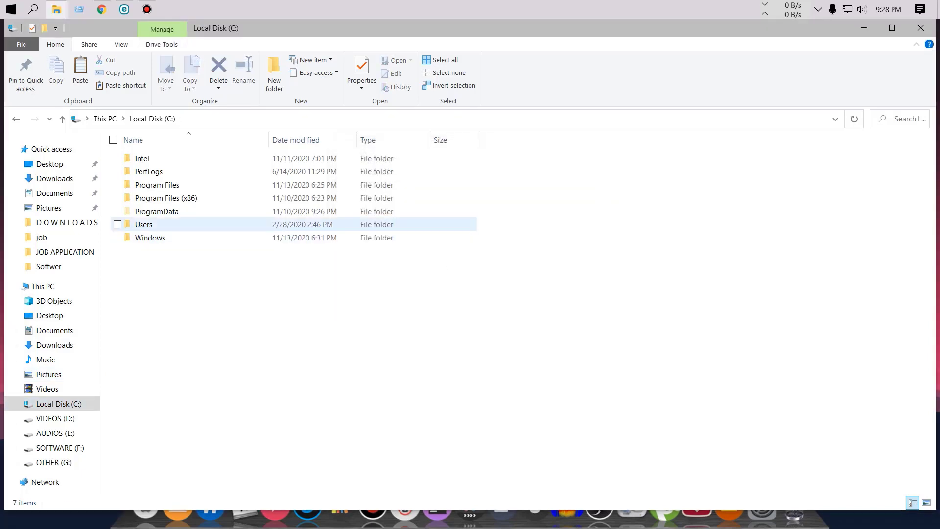
- Try to permanently delete the Tencent folder in ProgramData on drive C, skipping whatever cannot be removed
{"action": "double_click", "coordinate": [157, 211]}
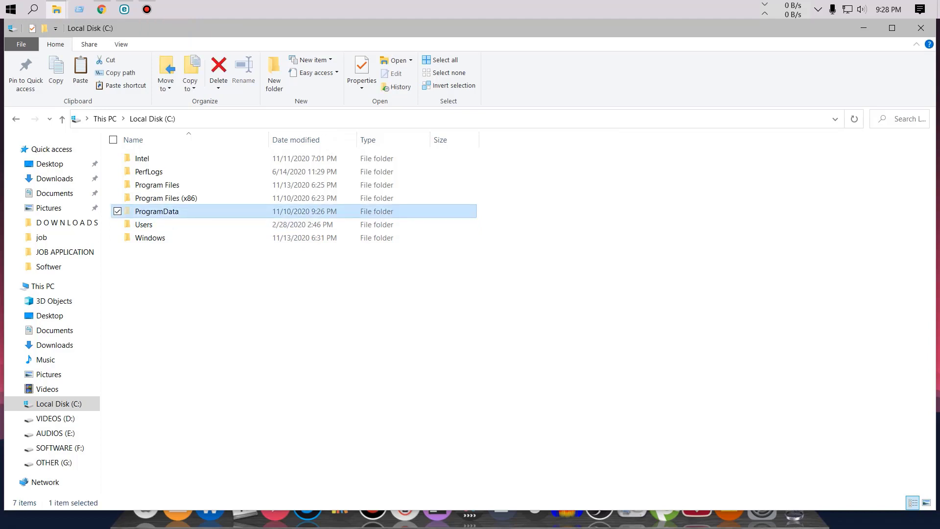
{"action": "left_click", "coordinate": [153, 343]}
{"action": "left_click", "coordinate": [147, 330]}
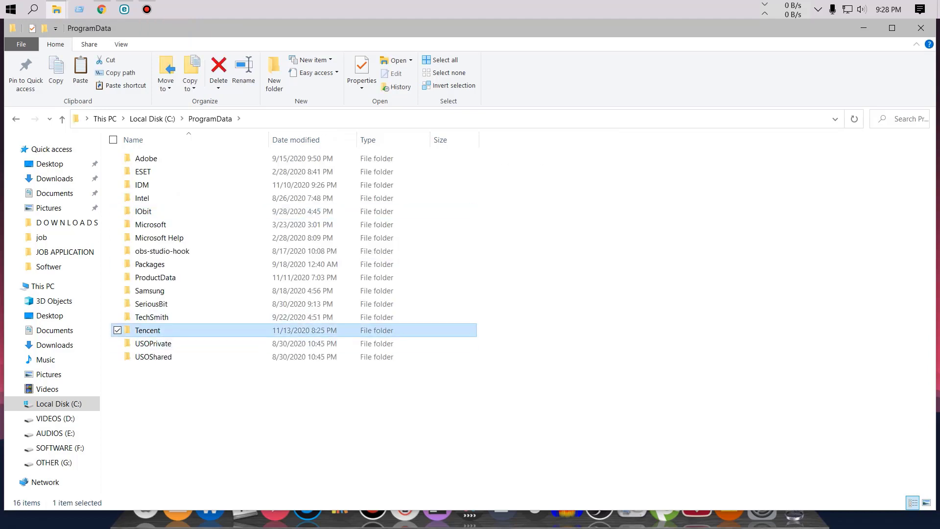
{"action": "key", "text": "shift+Delete"}
{"action": "key", "text": "Return"}
{"action": "key", "text": "Return"}
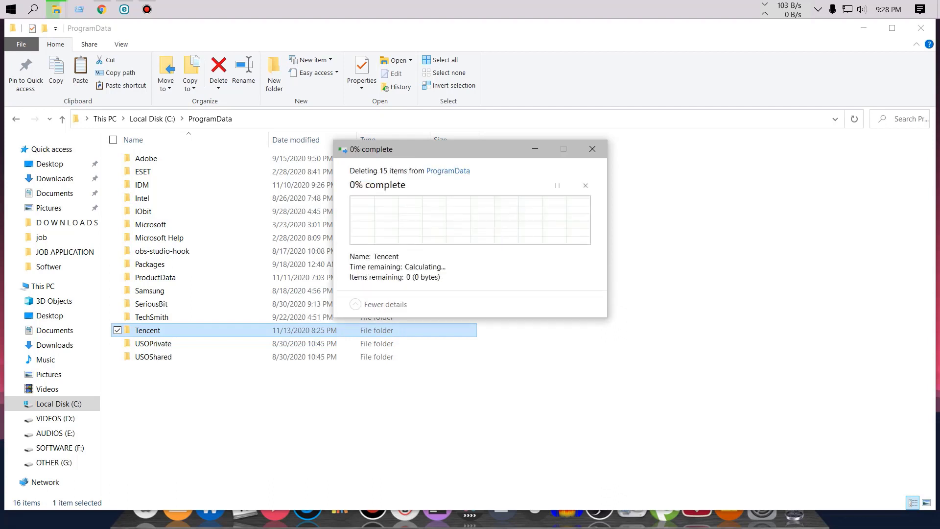
{"action": "left_click", "coordinate": [499, 274]}
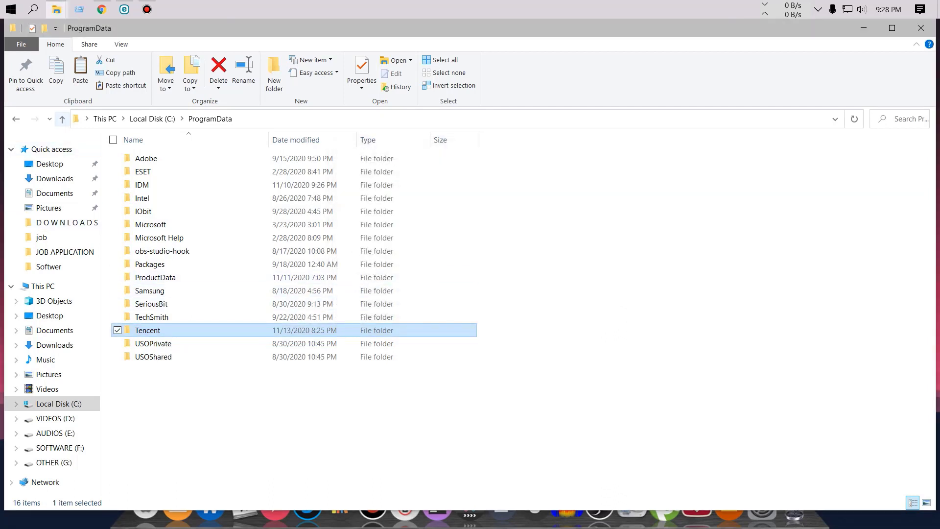
- Check the Program Files and Program Files (x86) folders on drive C for leftover Tencent folders
{"action": "key", "text": "alt+Up"}
{"action": "key", "text": "Up"}
{"action": "key", "text": "Up"}
{"action": "key", "text": "Return"}
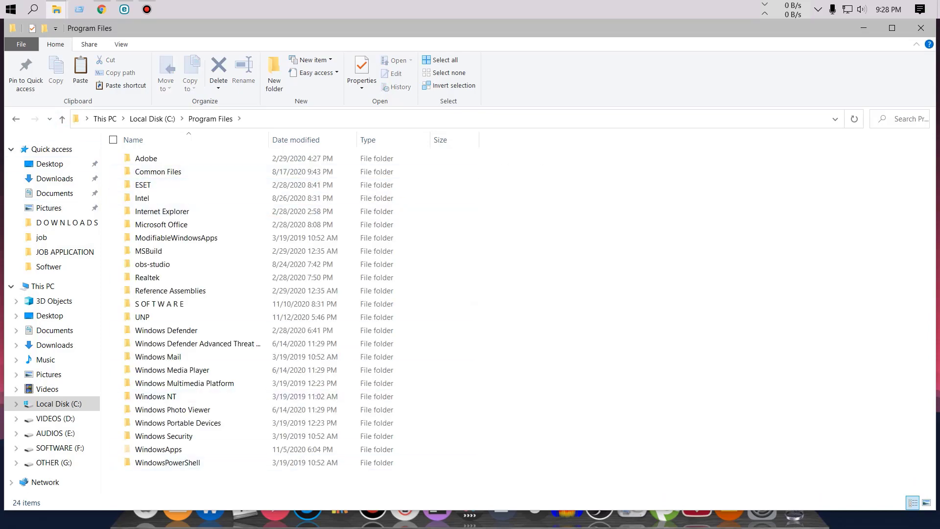
{"action": "key", "text": "alt+Up"}
{"action": "key", "text": "Down"}
{"action": "key", "text": "Return"}
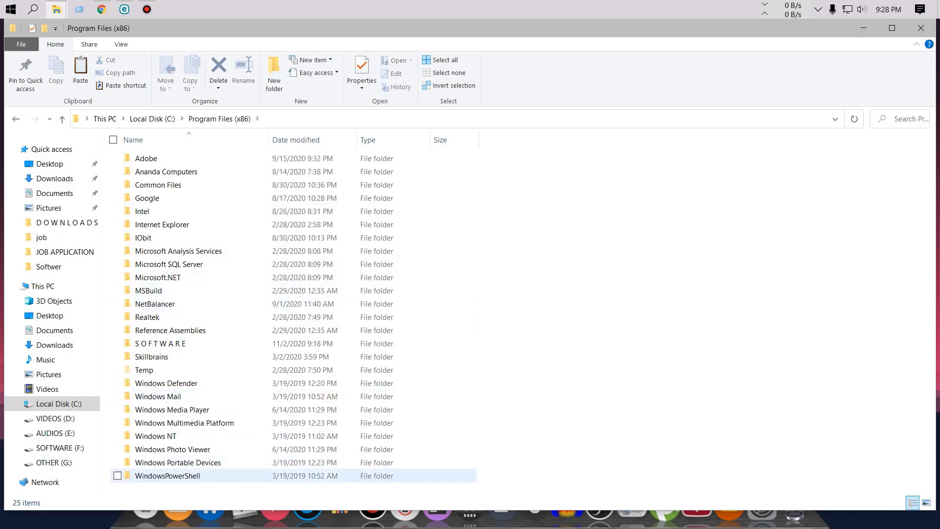
- Open the C:\Windows\Temp folder and delete all its contents, skipping every file that is in use
{"action": "key", "text": "super+r"}
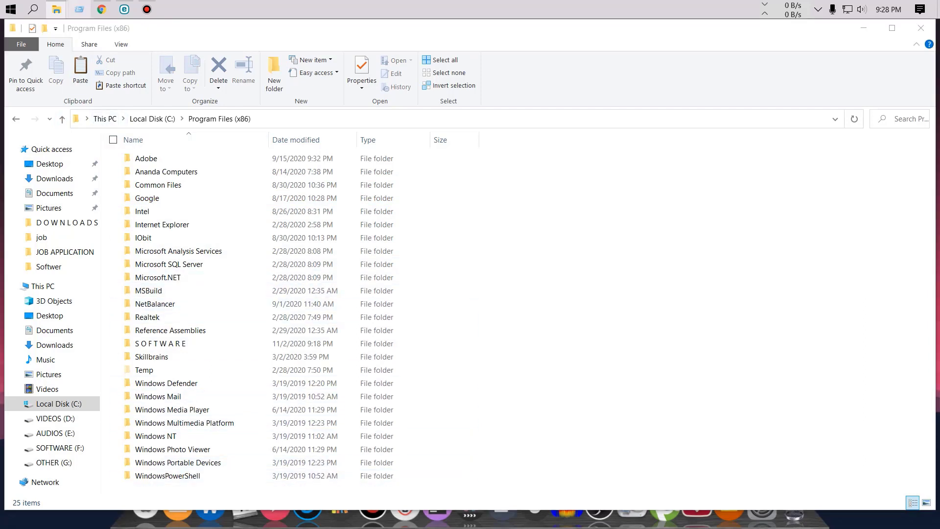
{"action": "type", "text": "temp"}
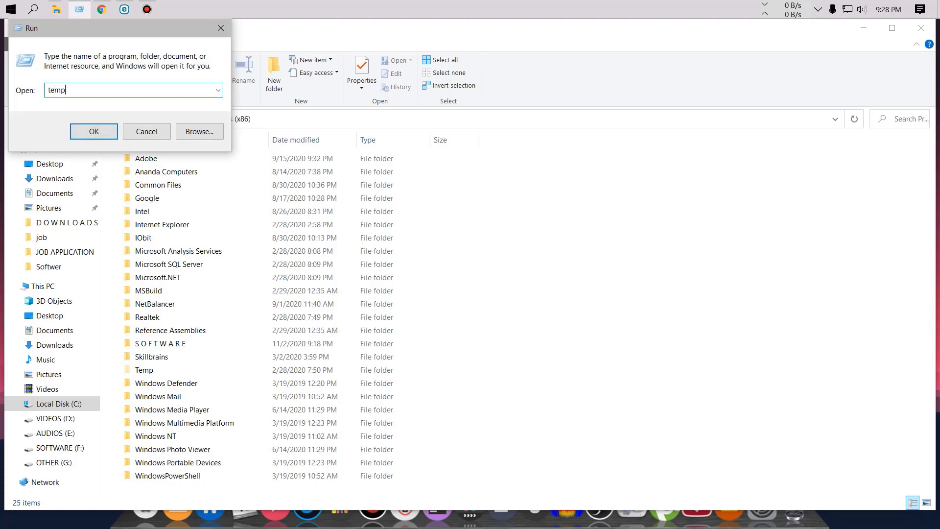
{"action": "key", "text": "Return"}
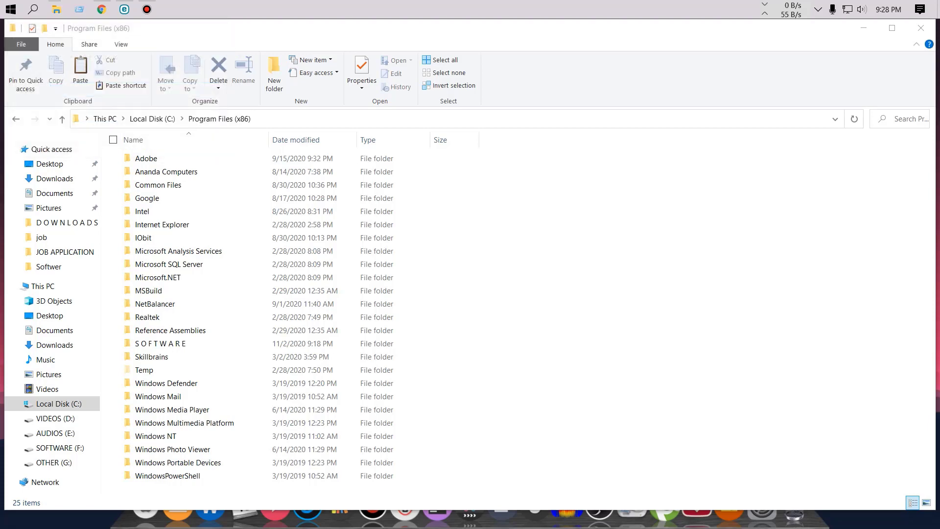
{"action": "key", "text": "ctrl+a"}
{"action": "key", "text": "Delete"}
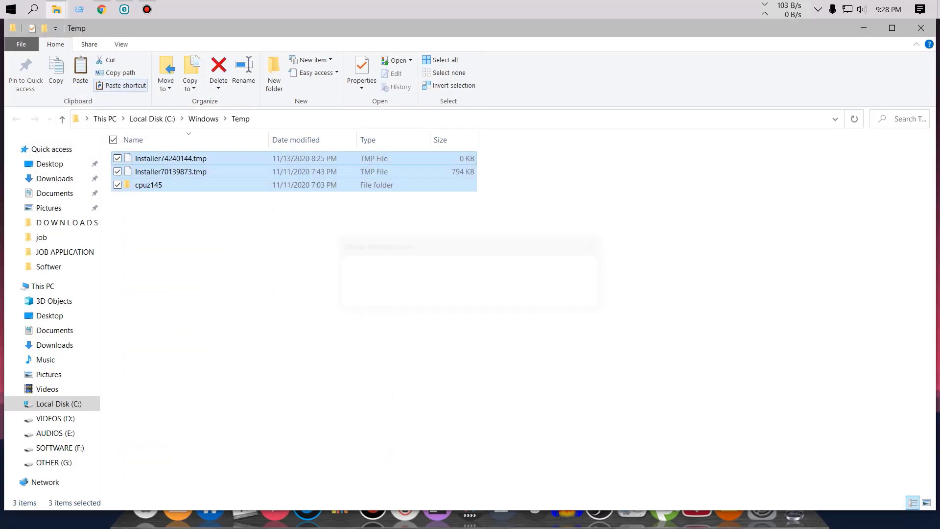
{"action": "key", "text": "shift+Tab"}
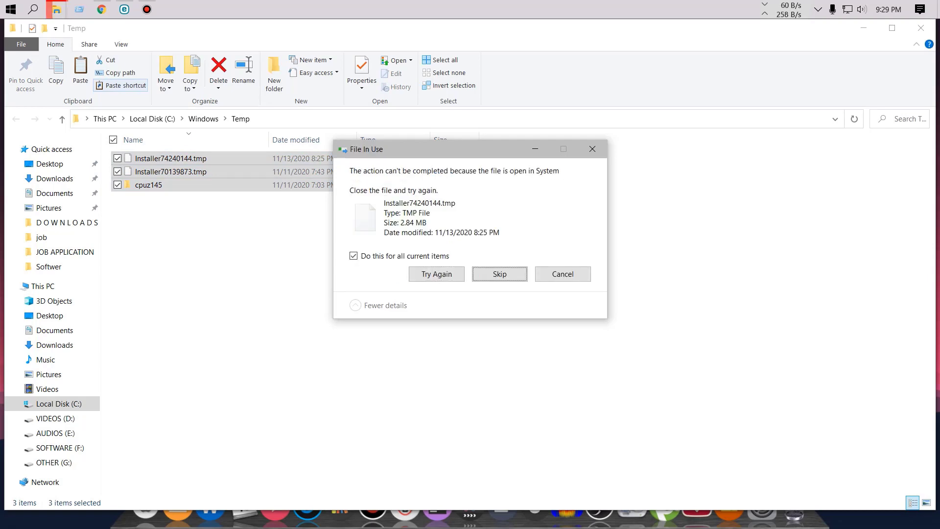
{"action": "key", "text": "Return"}
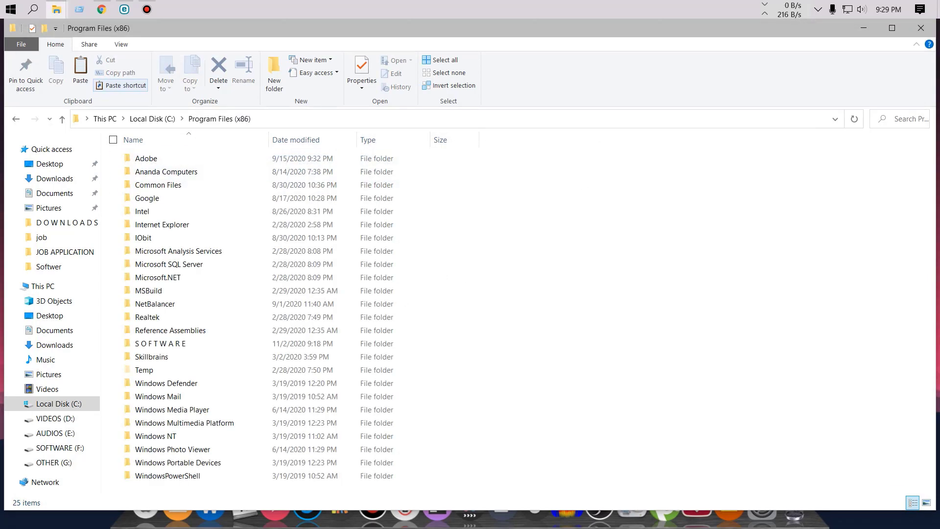
- Open the account's %temp% folder and delete all its contents, applying the same choice to all files in use
{"action": "key", "text": "super+r"}
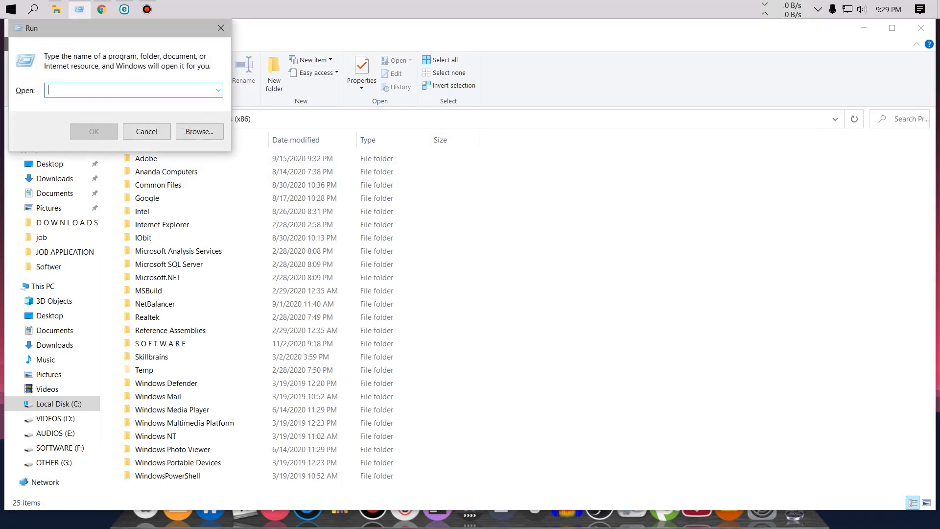
{"action": "type", "text": "%temp%"}
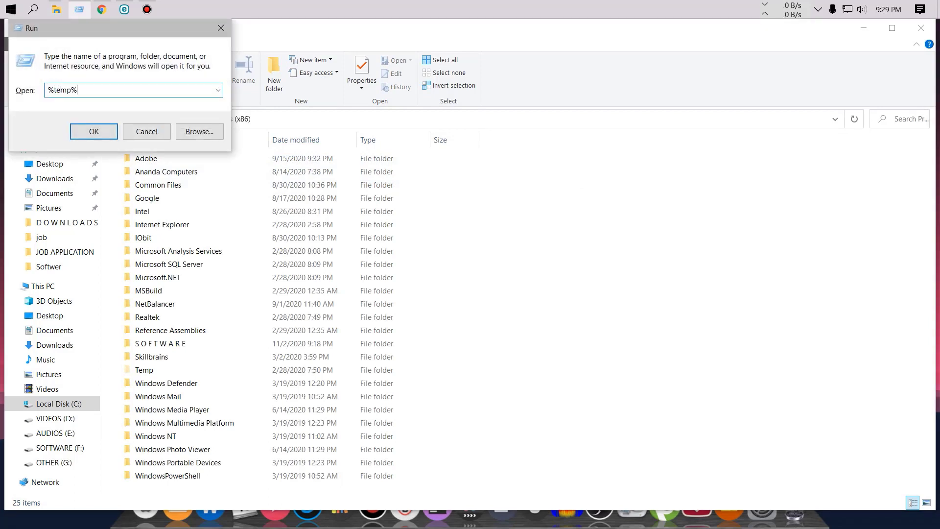
{"action": "key", "text": "Return"}
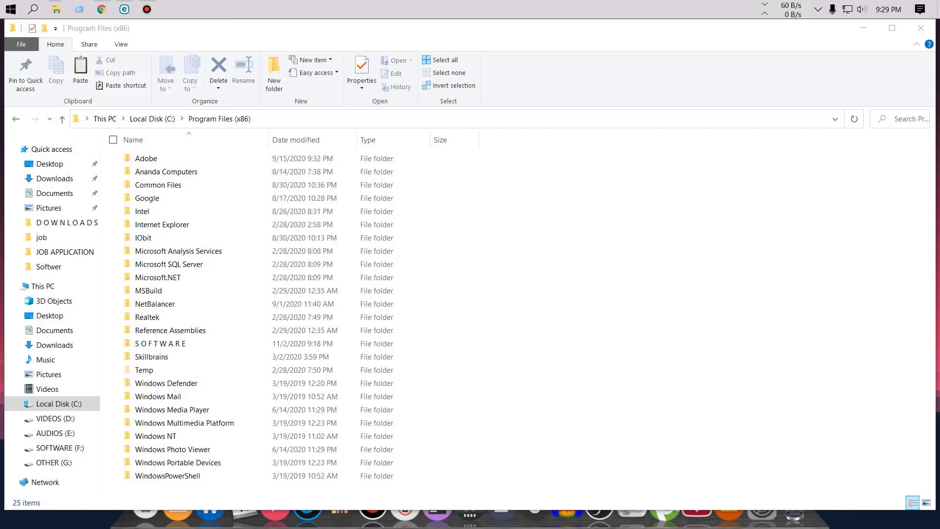
{"action": "key", "text": "ctrl+a"}
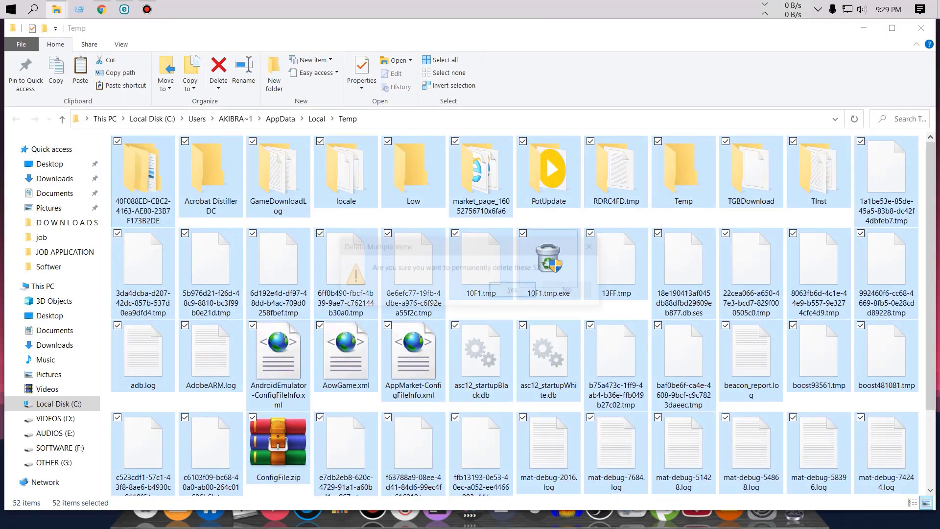
{"action": "key", "text": "Delete"}
{"action": "key", "text": "alt+a"}
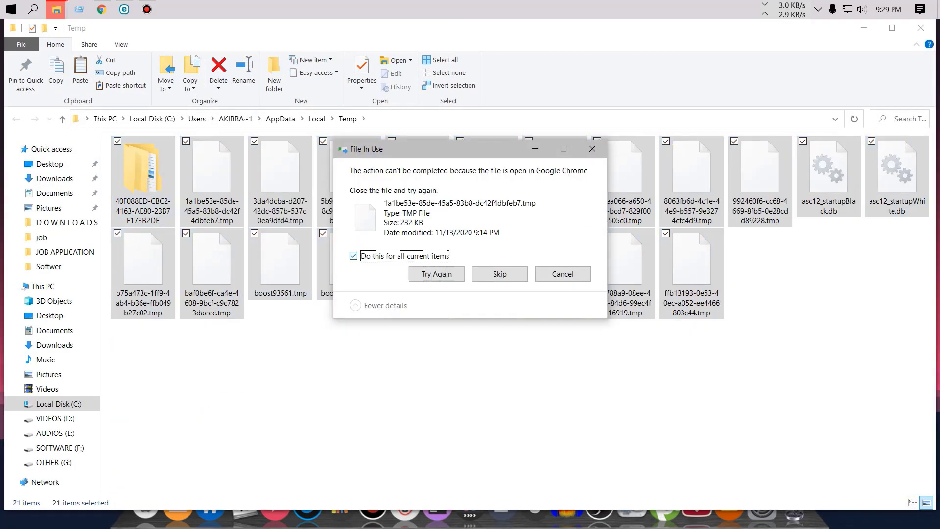
{"action": "key", "text": "Return"}
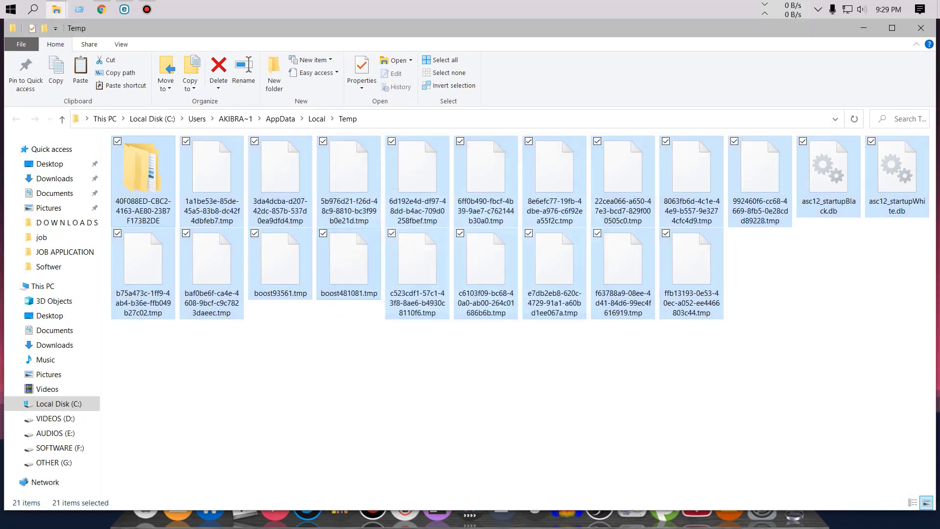
- Try once more to delete the remaining selected items in the AppData Temp folder, handling all in-use files alike
{"action": "key", "text": "Delete"}
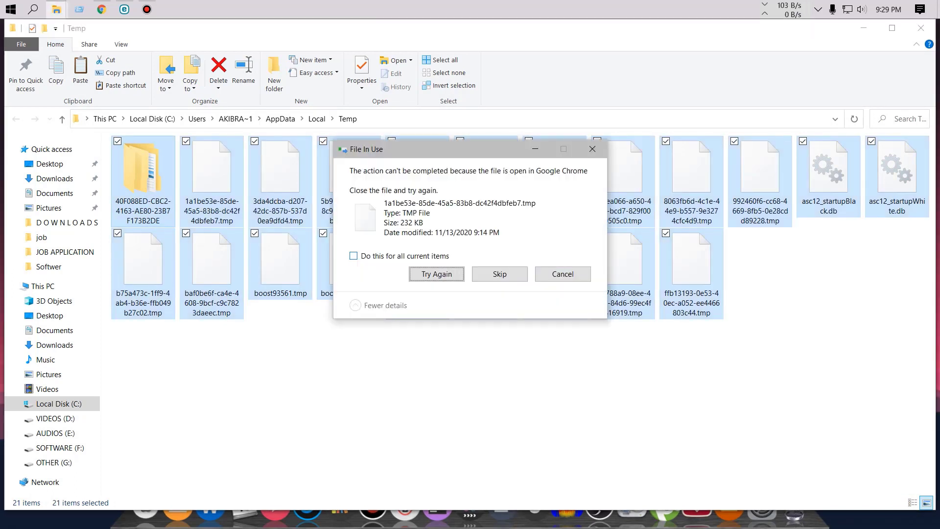
{"action": "key", "text": "alt+a"}
{"action": "key", "text": "Return"}
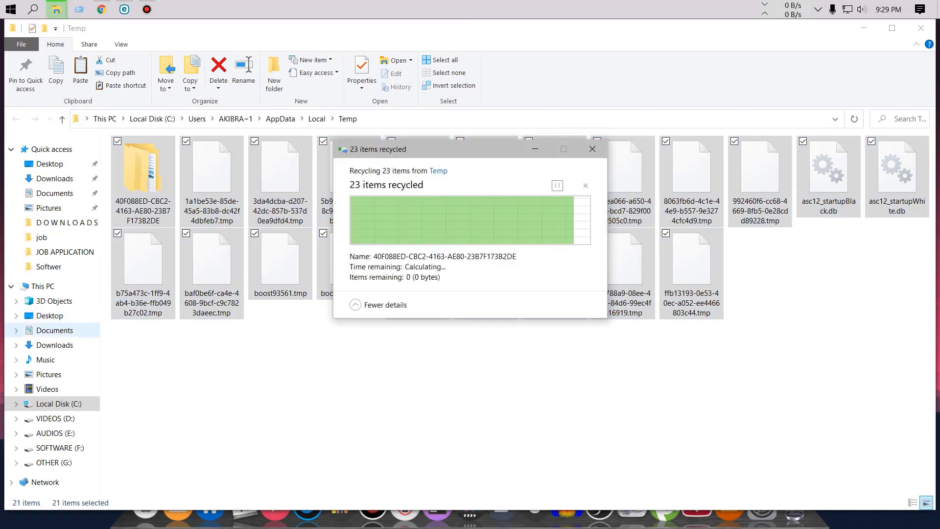
- Open the C:\Windows\Prefetch folder and permanently delete all its contents, skipping the file that is in use
{"action": "left_click", "coordinate": [59, 403]}
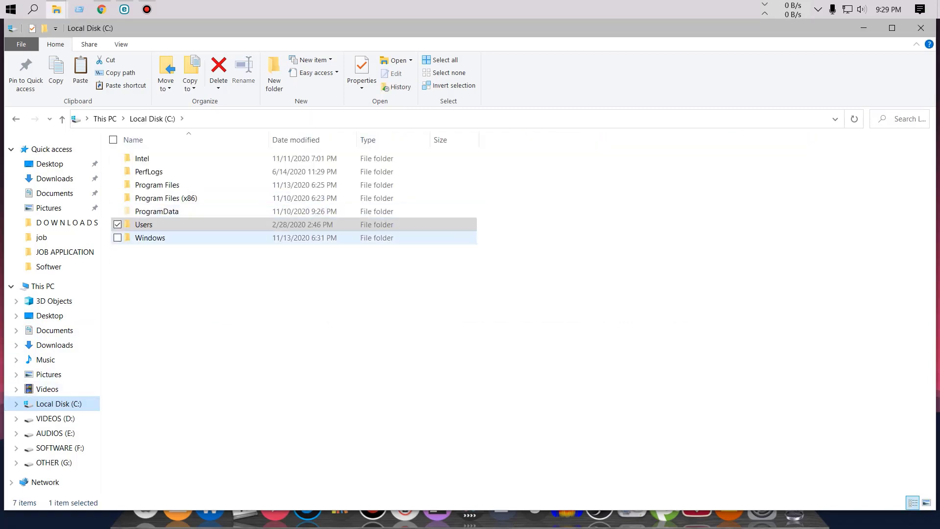
{"action": "double_click", "coordinate": [150, 237]}
{"action": "scroll", "coordinate": [196, 362], "scroll_direction": "down", "scroll_amount": 12}
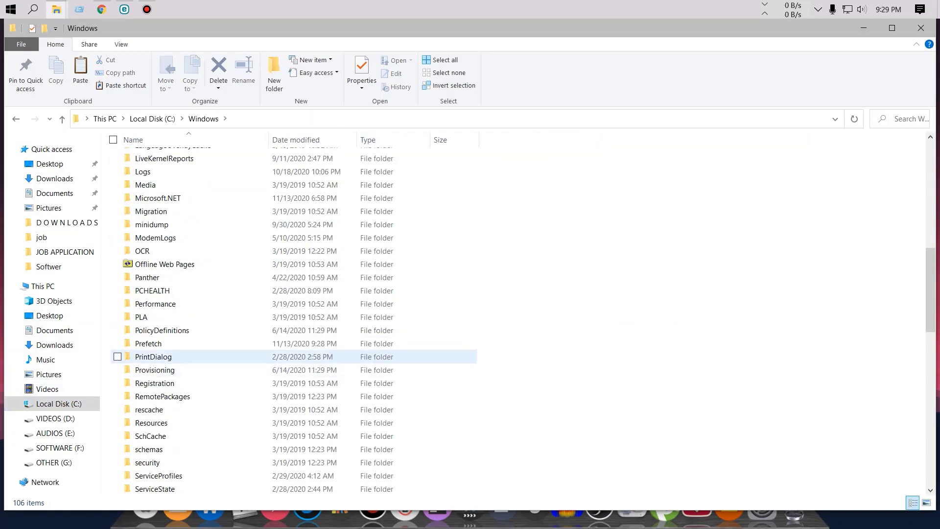
{"action": "double_click", "coordinate": [148, 343]}
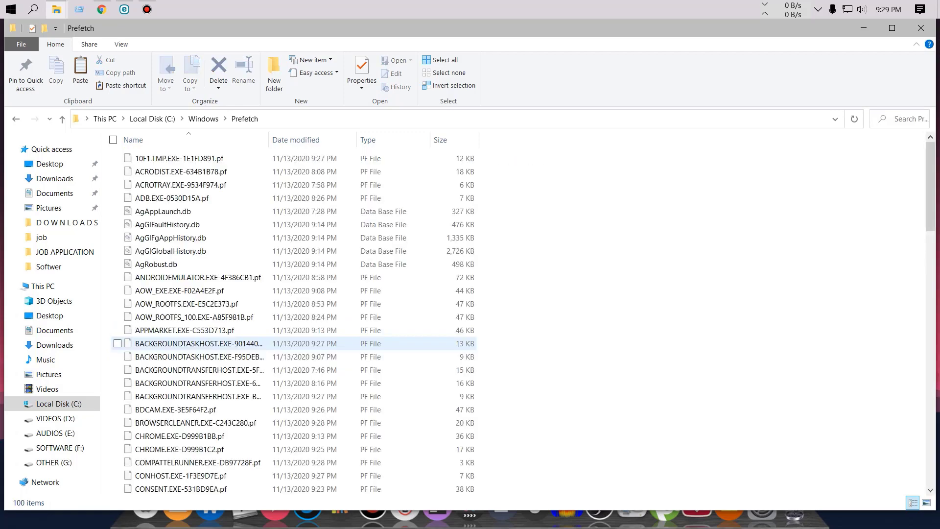
{"action": "left_click", "coordinate": [148, 343]}
{"action": "key", "text": "ctrl+a"}
{"action": "key", "text": "shift+Delete"}
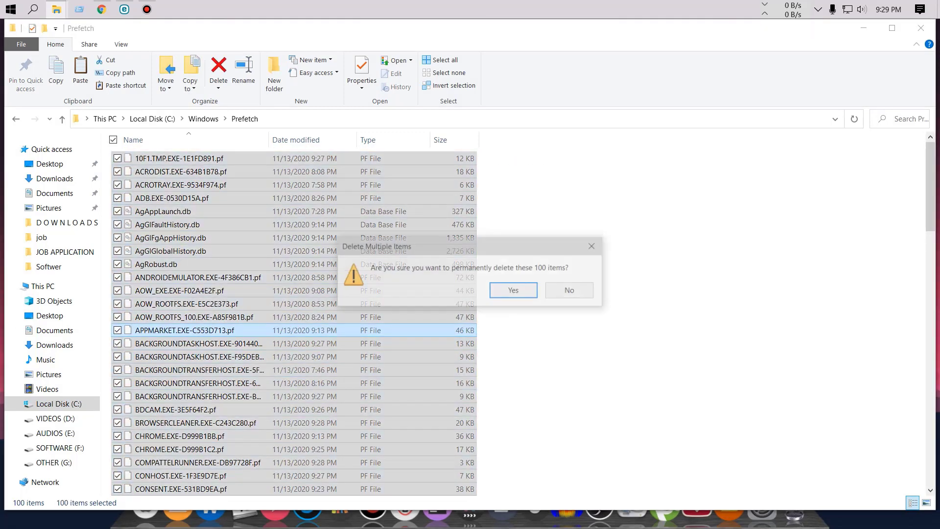
{"action": "key", "text": "Return"}
{"action": "left_click", "coordinate": [498, 274]}
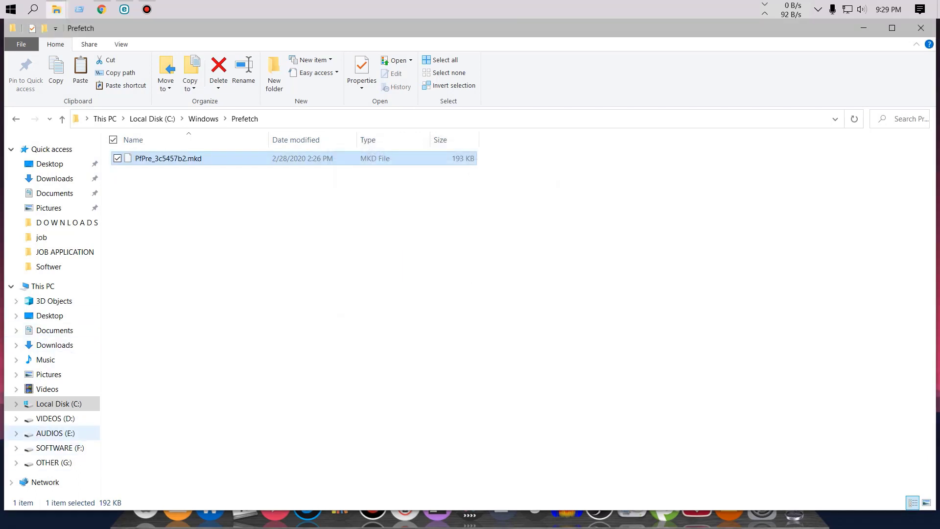
- Permanently delete the Tencent folder inside ProgramData on drive C, skipping the QMConfig.hiv file
{"action": "left_click", "coordinate": [59, 403]}
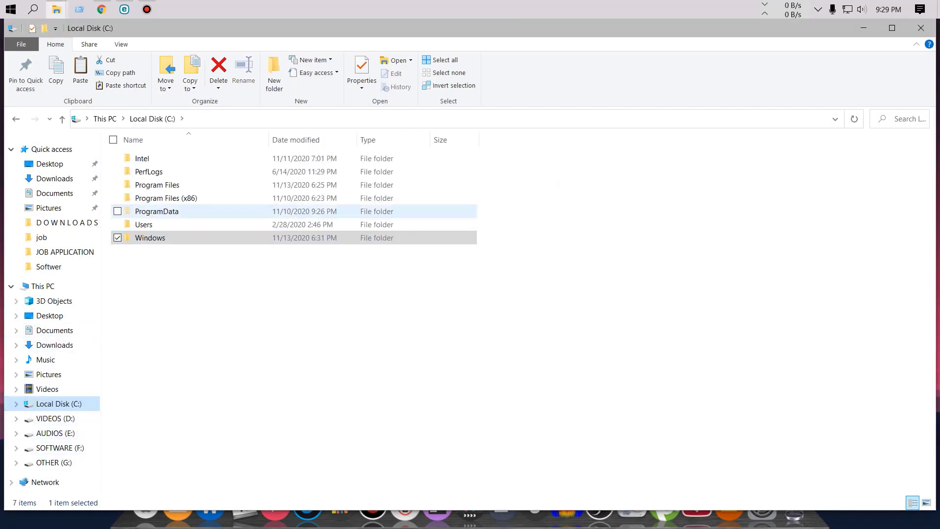
{"action": "double_click", "coordinate": [144, 224]}
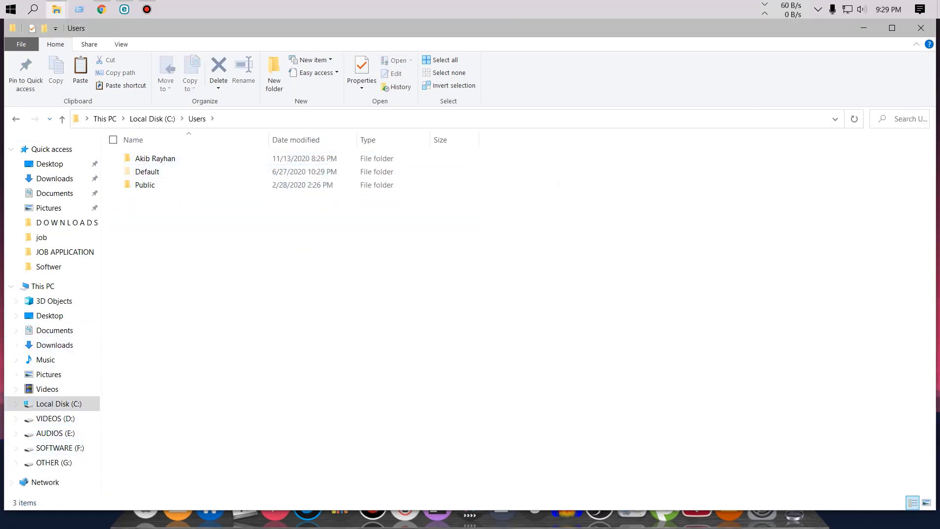
{"action": "left_click", "coordinate": [61, 119]}
{"action": "left_click", "coordinate": [156, 211]}
{"action": "double_click", "coordinate": [157, 211]}
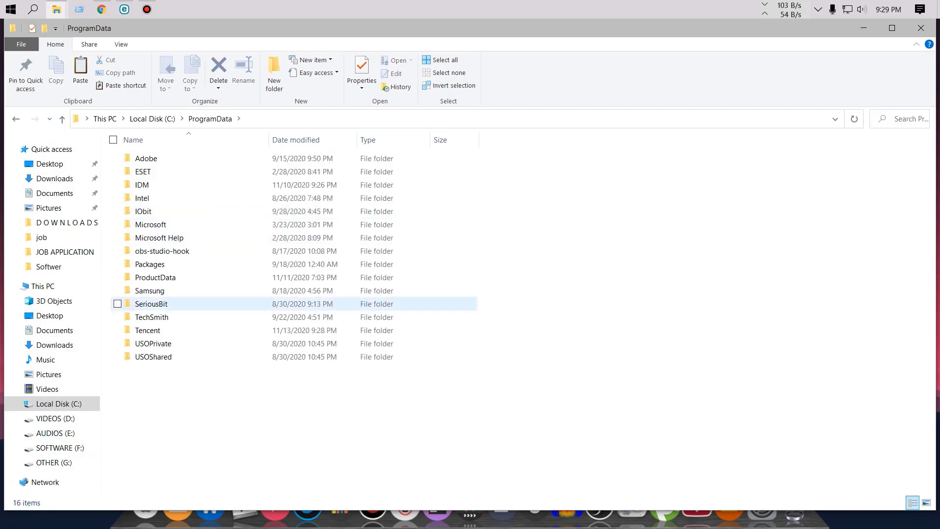
{"action": "left_click", "coordinate": [147, 330]}
{"action": "key", "text": "shift+Delete"}
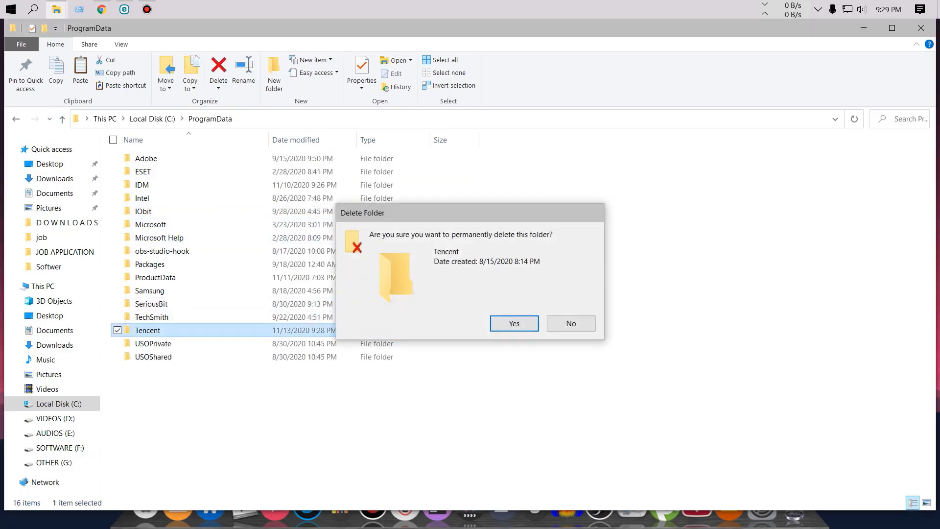
{"action": "key", "text": "Return"}
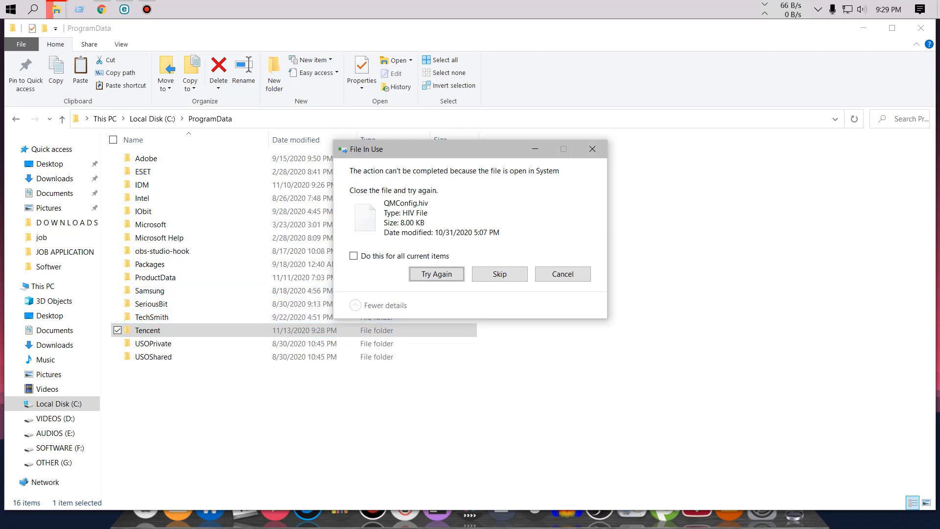
{"action": "left_click", "coordinate": [498, 274]}
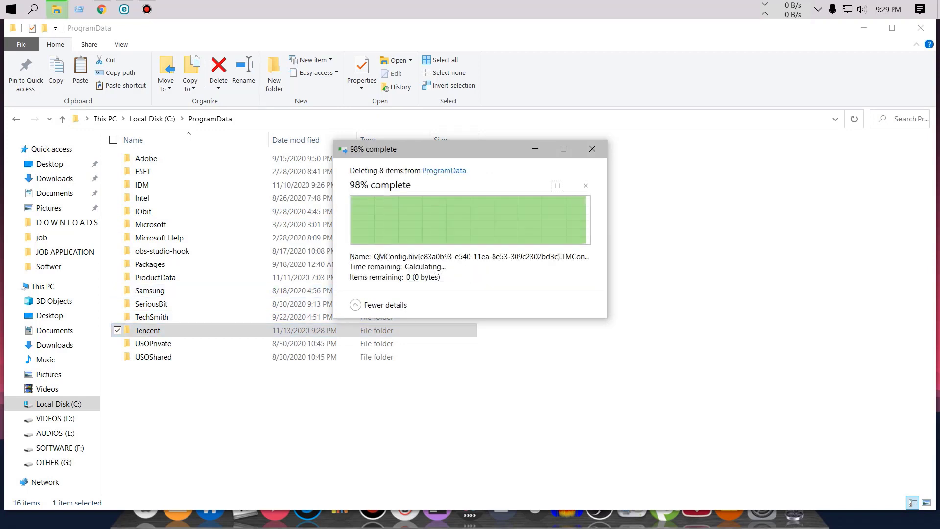
- Return to the root of drive C and close the open File Explorer windows
{"action": "left_click", "coordinate": [61, 118]}
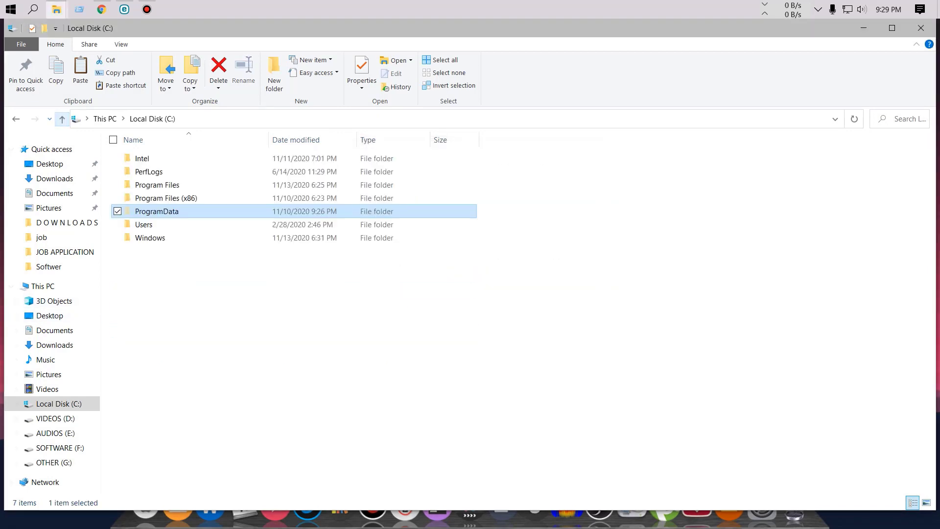
{"action": "right_click", "coordinate": [243, 287]}
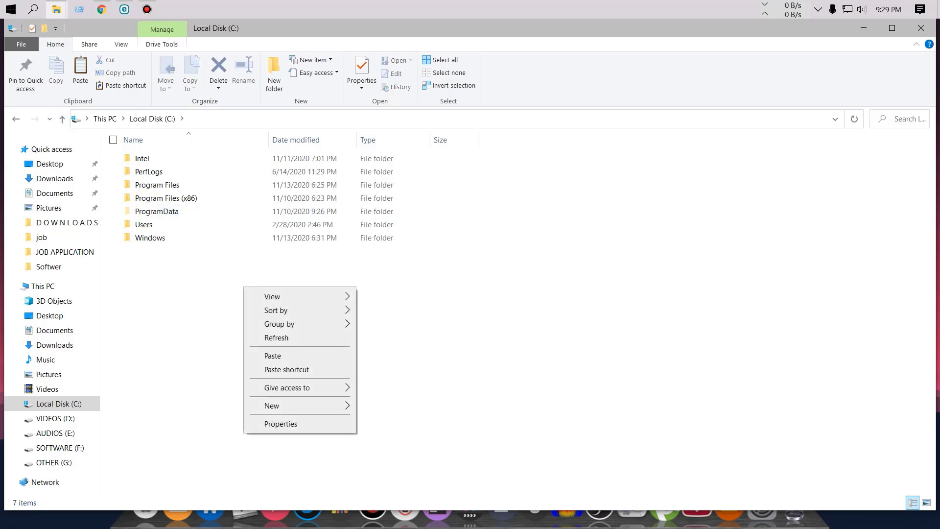
{"action": "left_click", "coordinate": [920, 28]}
{"action": "left_click", "coordinate": [920, 28]}
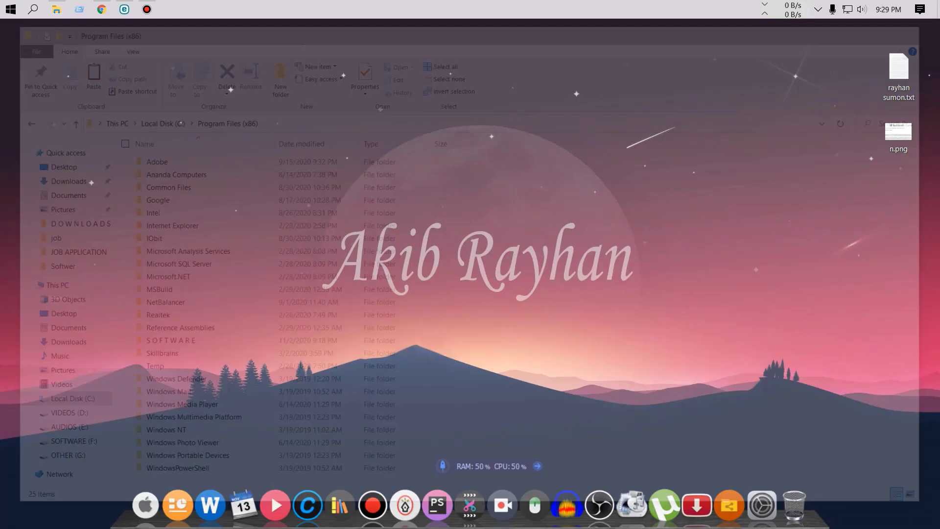
- Switch to Chrome and bring up the MediaFire download page for Tencent_7.1 Updated.exe
{"action": "left_click", "coordinate": [101, 9]}
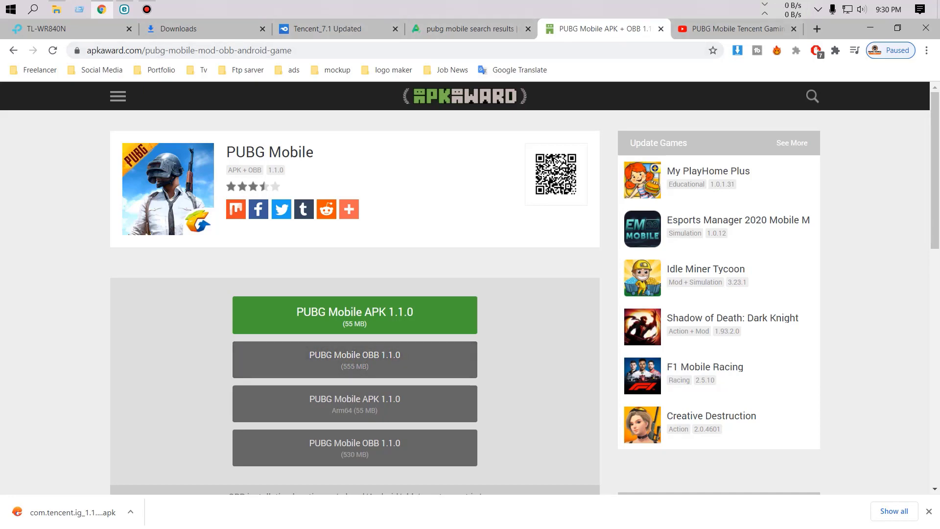
{"action": "left_click", "coordinate": [334, 28]}
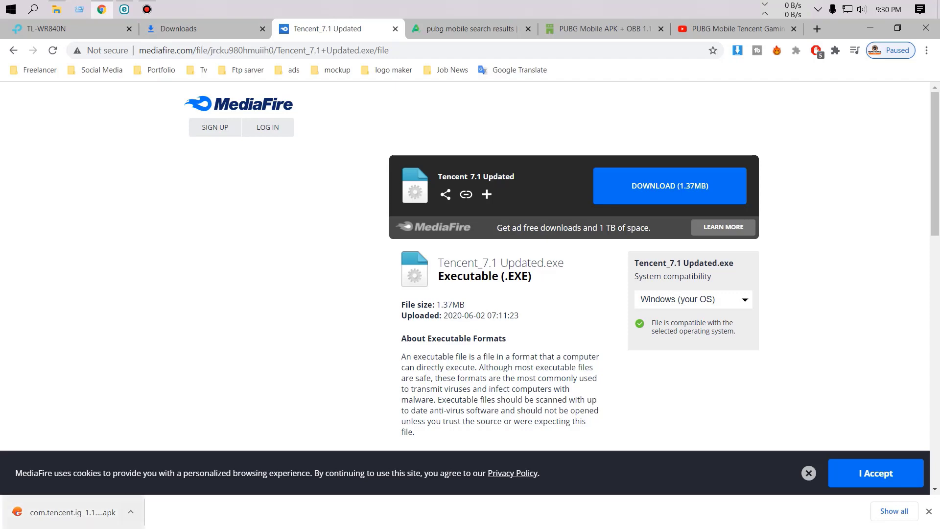
- Switch to File Explorer and look through the Downloads folder and the Games folder on drive F
{"action": "mouse_move", "coordinate": [56, 9]}
{"action": "left_click", "coordinate": [66, 71]}
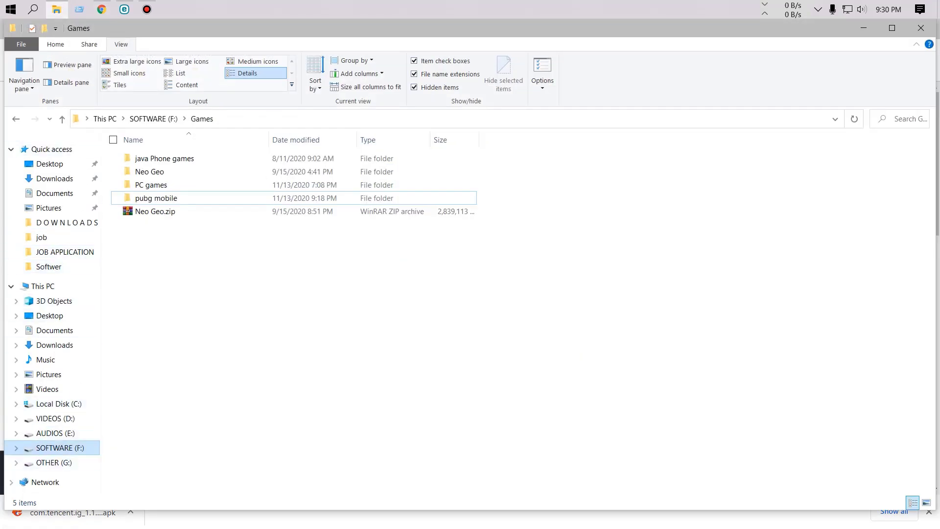
{"action": "left_click", "coordinate": [45, 359]}
{"action": "left_click", "coordinate": [54, 344]}
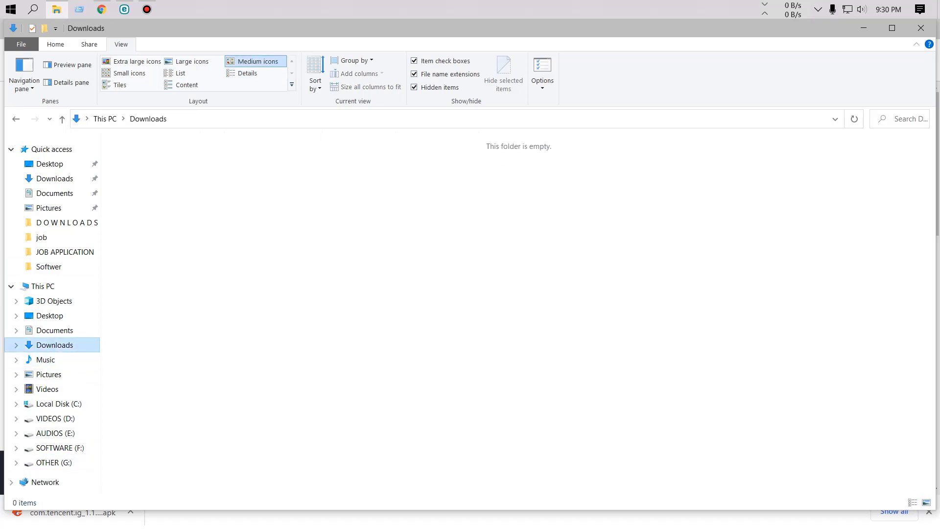
{"action": "left_click", "coordinate": [54, 448]}
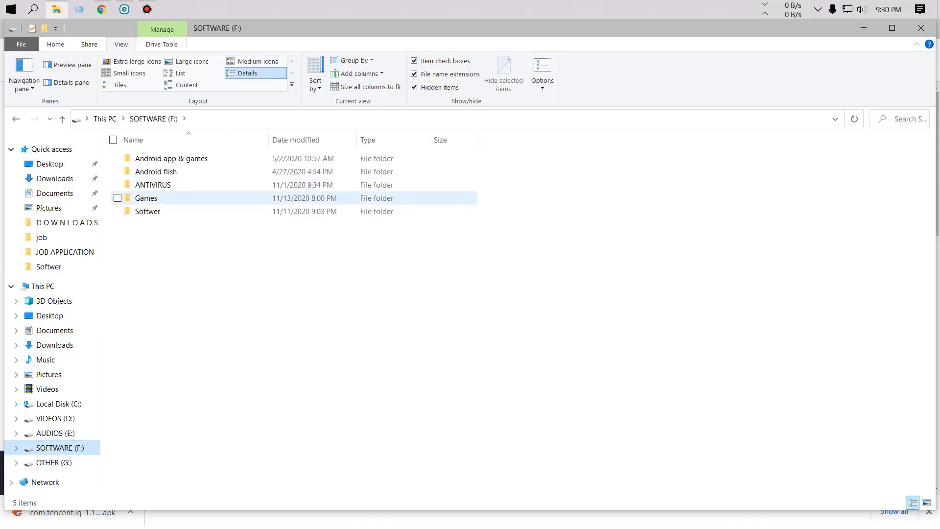
{"action": "left_click", "coordinate": [146, 198]}
{"action": "double_click", "coordinate": [146, 198]}
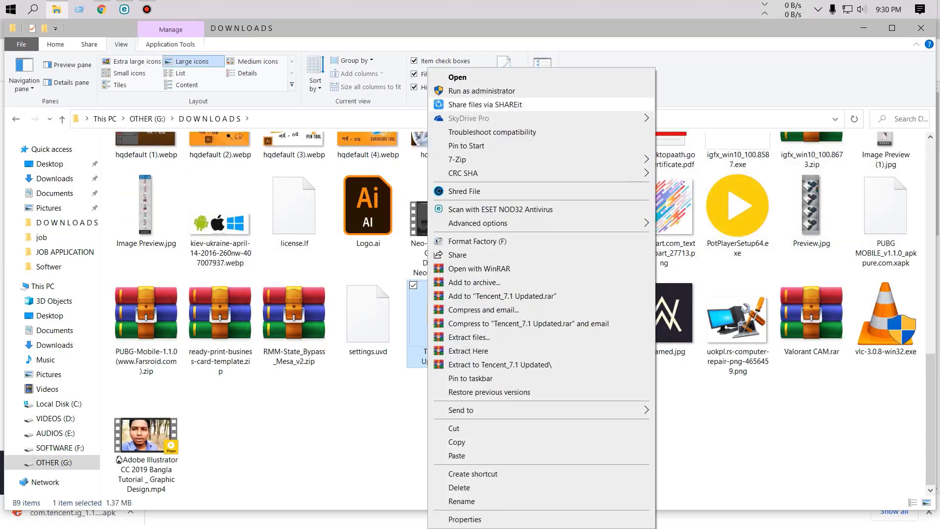
- Run the Tencent 7.1 installer from the DOWNLOADS folder on drive G, start the installation, and minimize the File Explorer and Chrome windows
{"action": "left_click", "coordinate": [481, 90]}
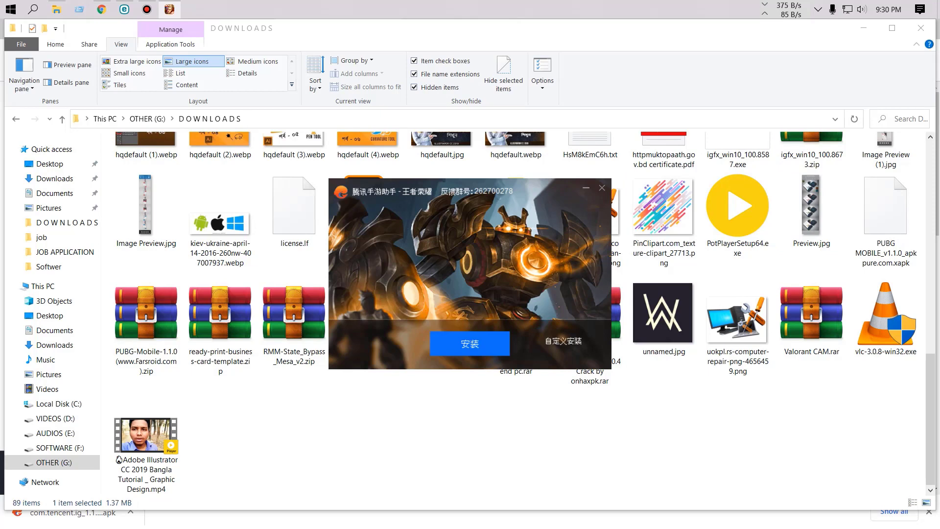
{"action": "left_click", "coordinate": [469, 343]}
{"action": "left_click", "coordinate": [863, 28]}
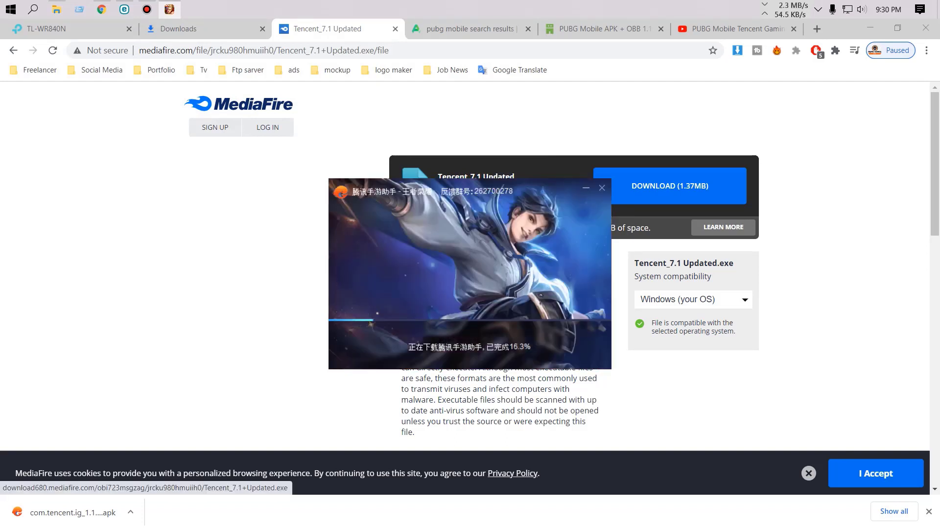
{"action": "left_click", "coordinate": [870, 28]}
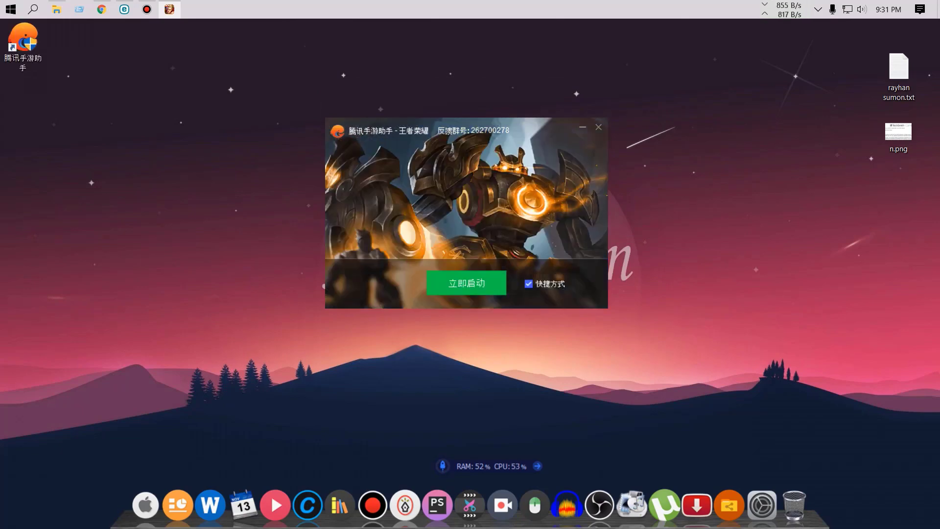
- Turn off the 快捷方式 (shortcut) option, launch the installed emulator from the installer, and dismiss its promotional popup
{"action": "left_click", "coordinate": [528, 283]}
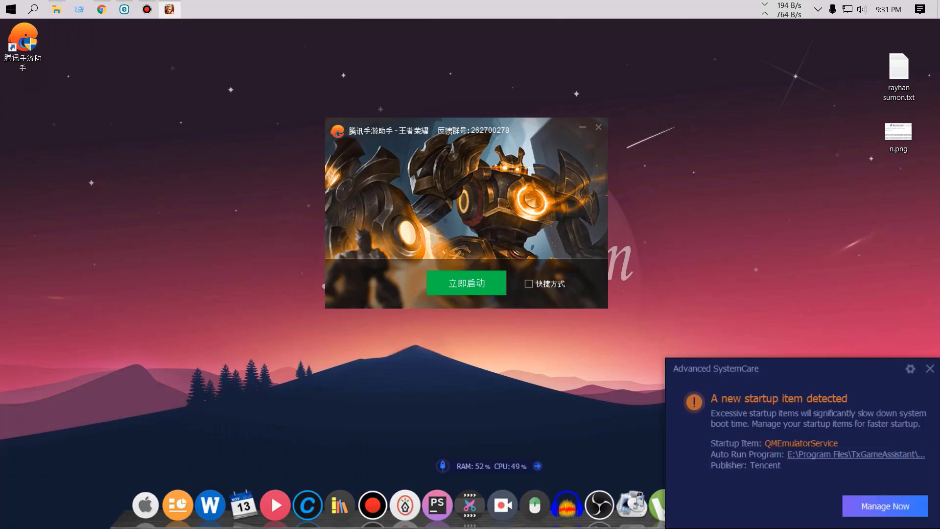
{"action": "left_click", "coordinate": [472, 288]}
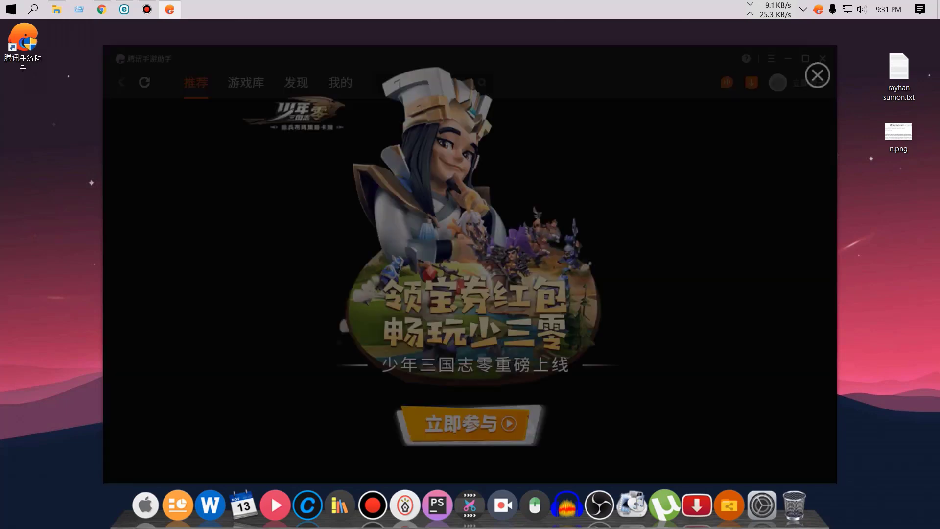
{"action": "left_click", "coordinate": [817, 75]}
- Check the emulator's download manager (下载管理器) for tasks and close it
{"action": "left_click", "coordinate": [750, 82]}
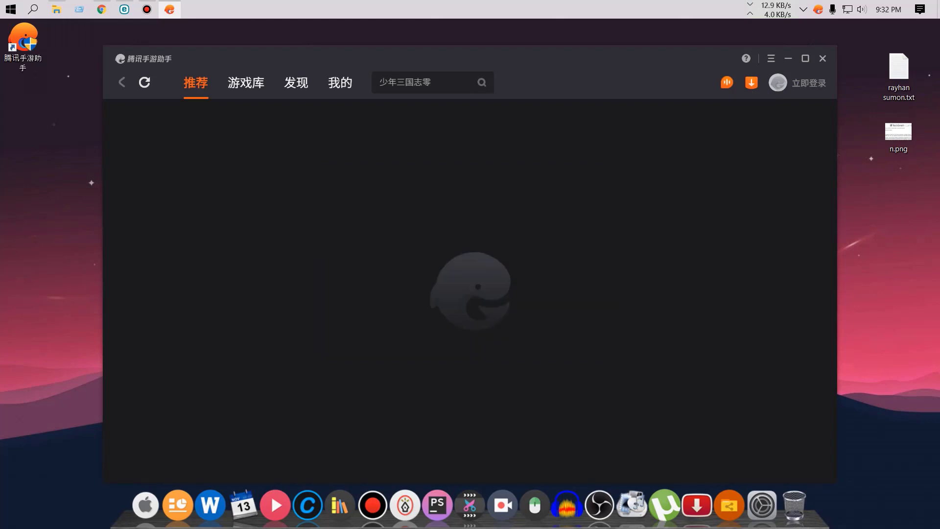
{"action": "left_click", "coordinate": [751, 83]}
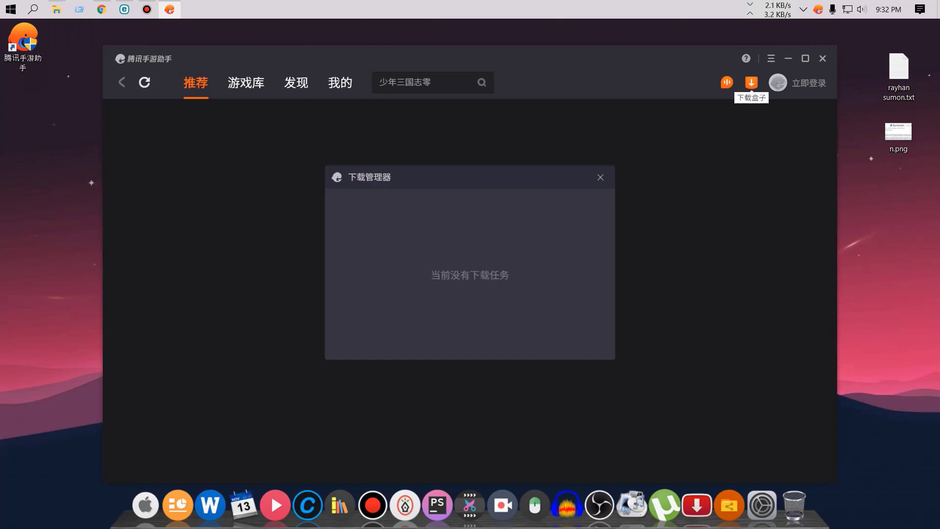
{"action": "left_click", "coordinate": [600, 177]}
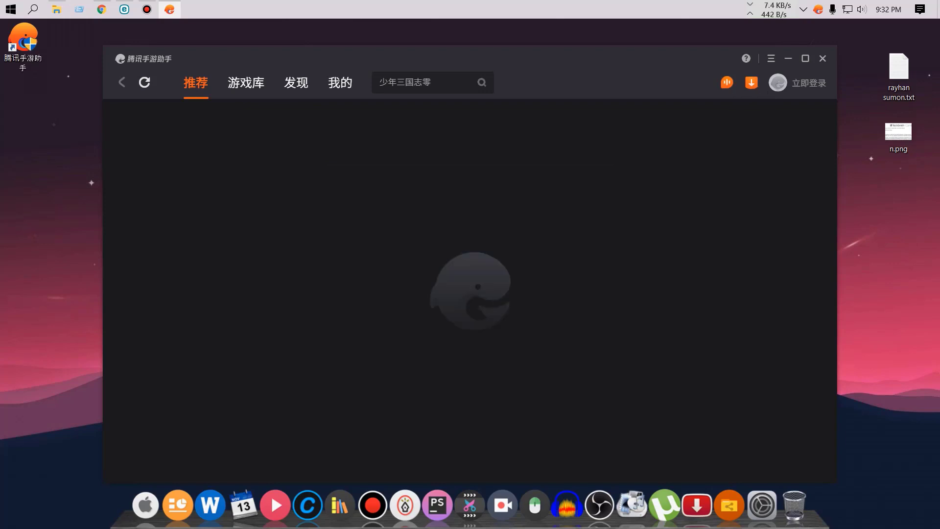
- Start a local APK install (本地APK安装) of PUBG Mobile from the Games folder on drive F and show its progress in the download manager
{"action": "left_click", "coordinate": [771, 58]}
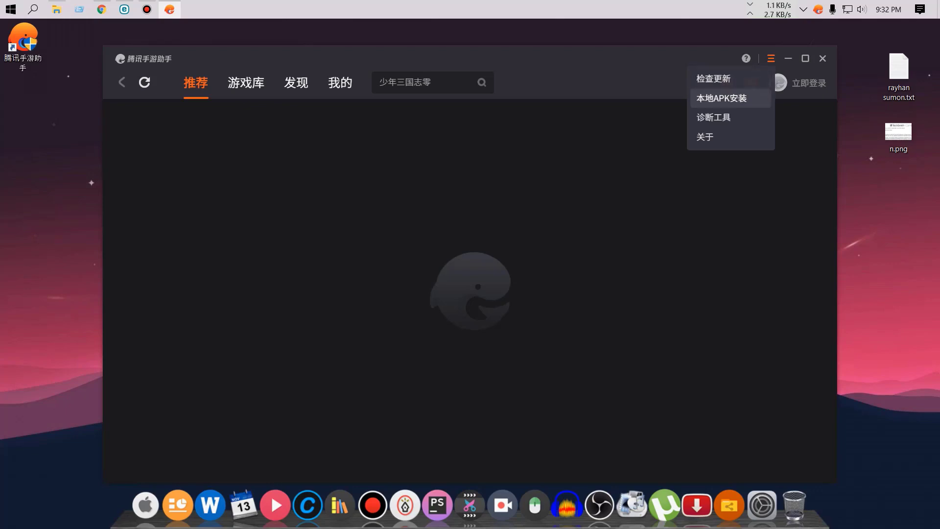
{"action": "left_click", "coordinate": [721, 98]}
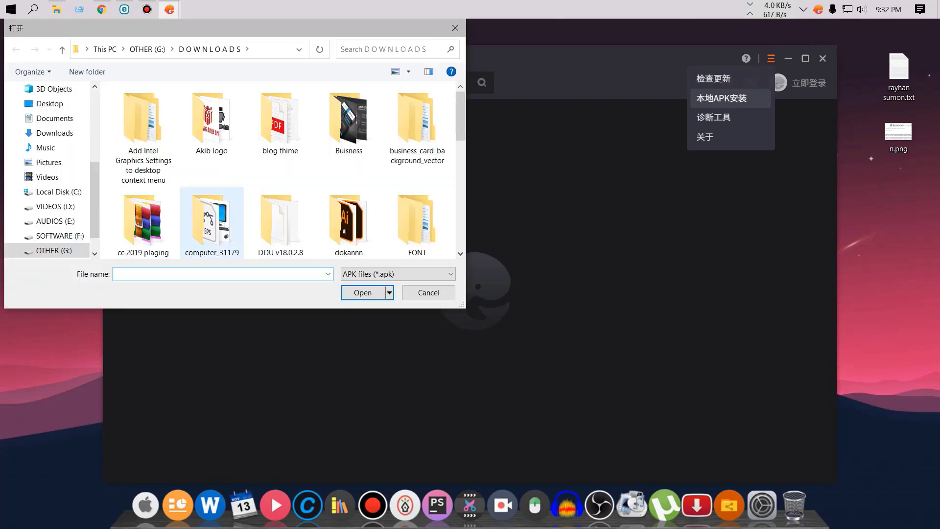
{"action": "left_click", "coordinate": [54, 221]}
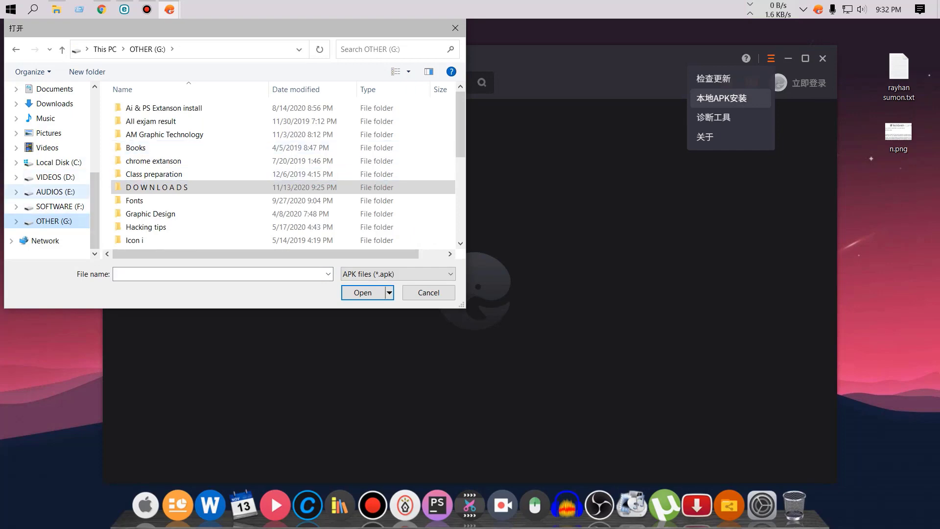
{"action": "left_click", "coordinate": [54, 191]}
{"action": "left_click", "coordinate": [60, 206]}
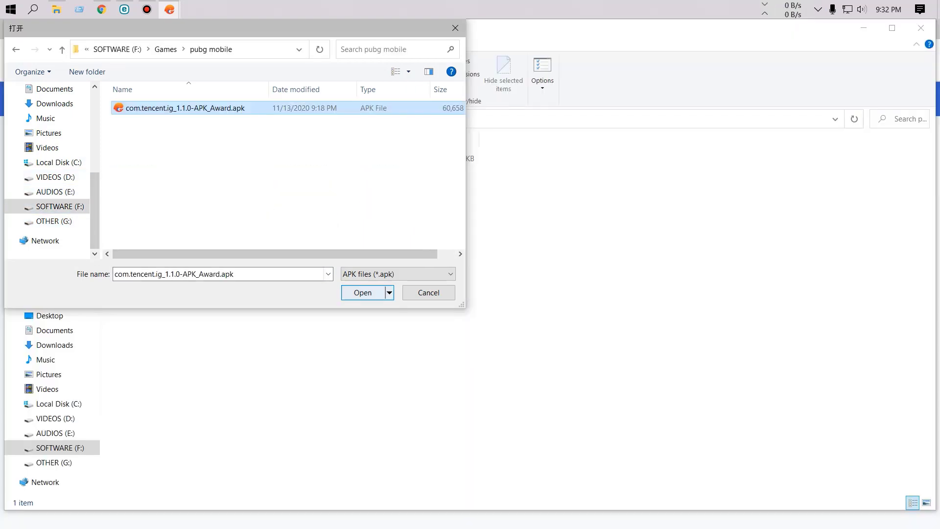
{"action": "key", "text": "Return"}
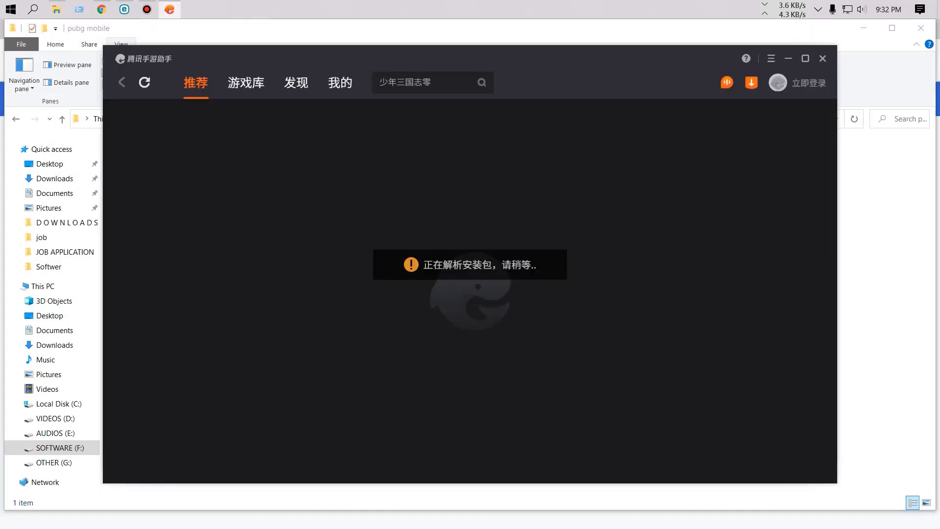
{"action": "left_click", "coordinate": [751, 82]}
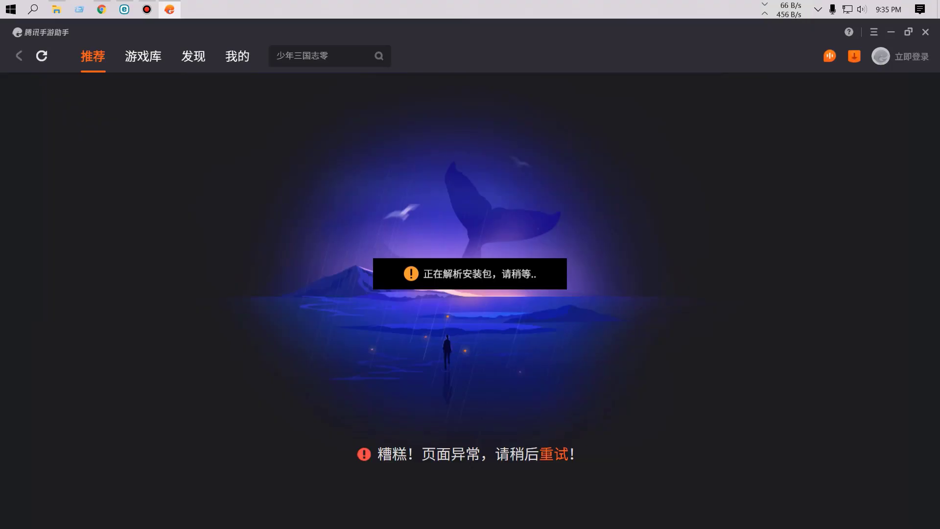
{"action": "left_click", "coordinate": [853, 56]}
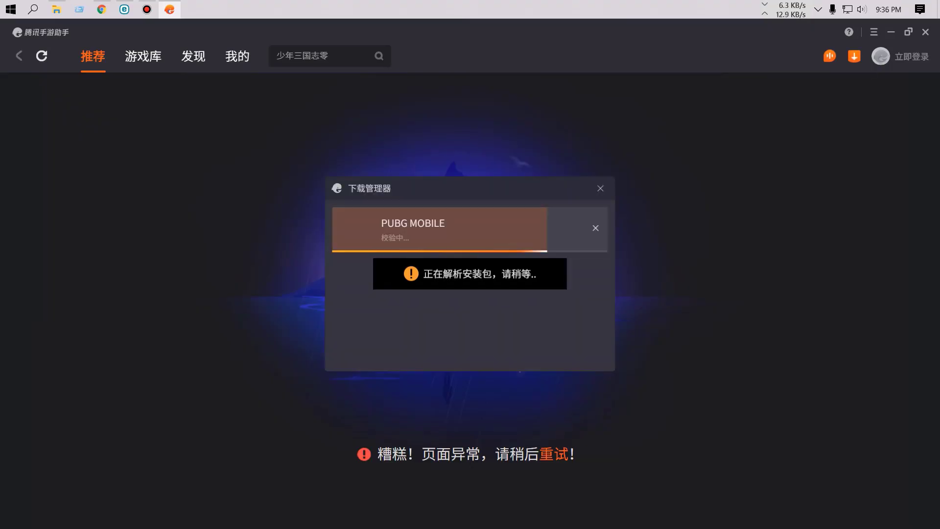